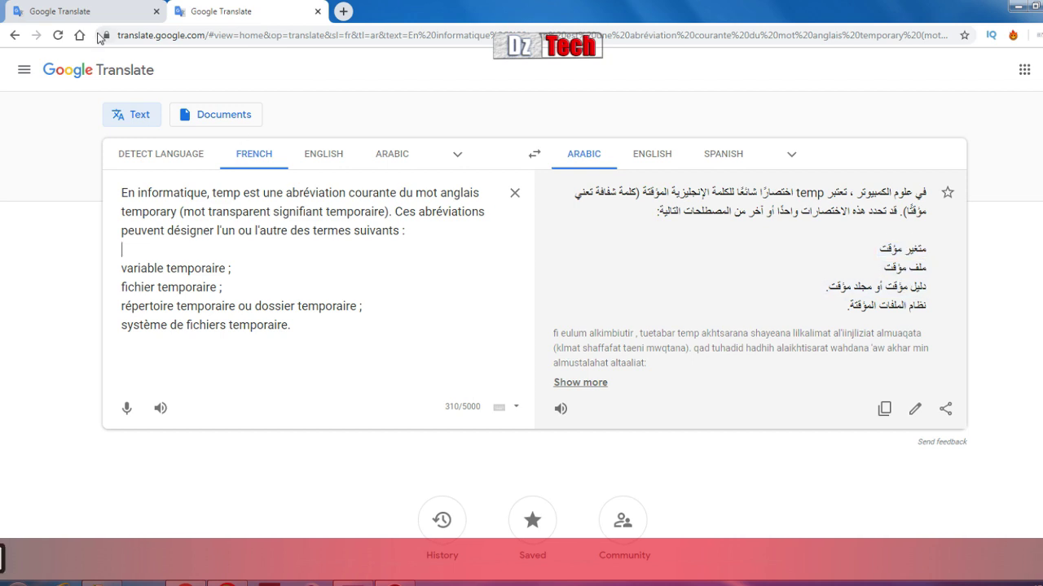
Open the Windows Prefetch folder with the Run command "prefetch" and grant access to it.
left_click(87, 8)
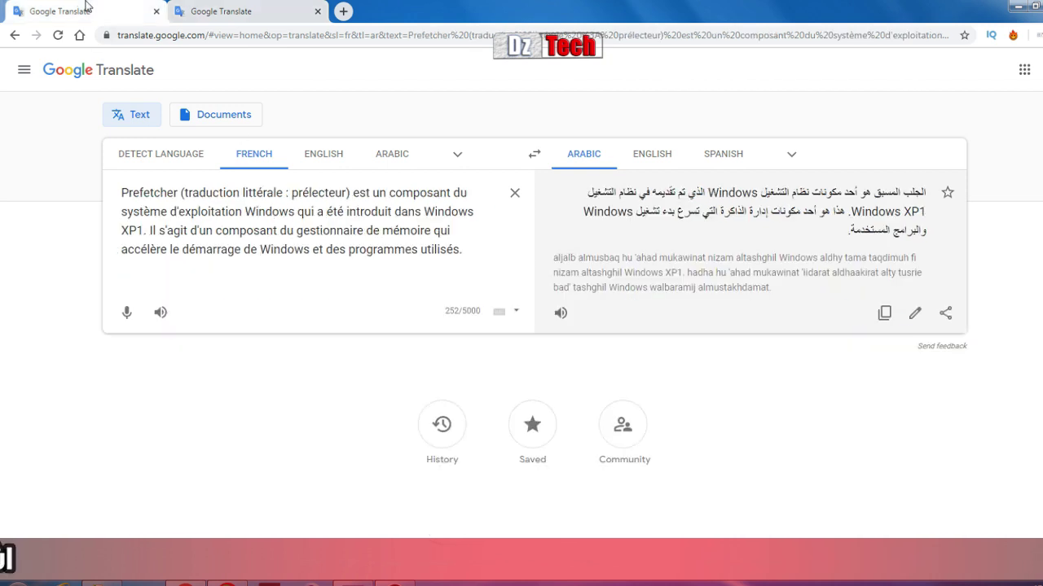
double_click(146, 193)
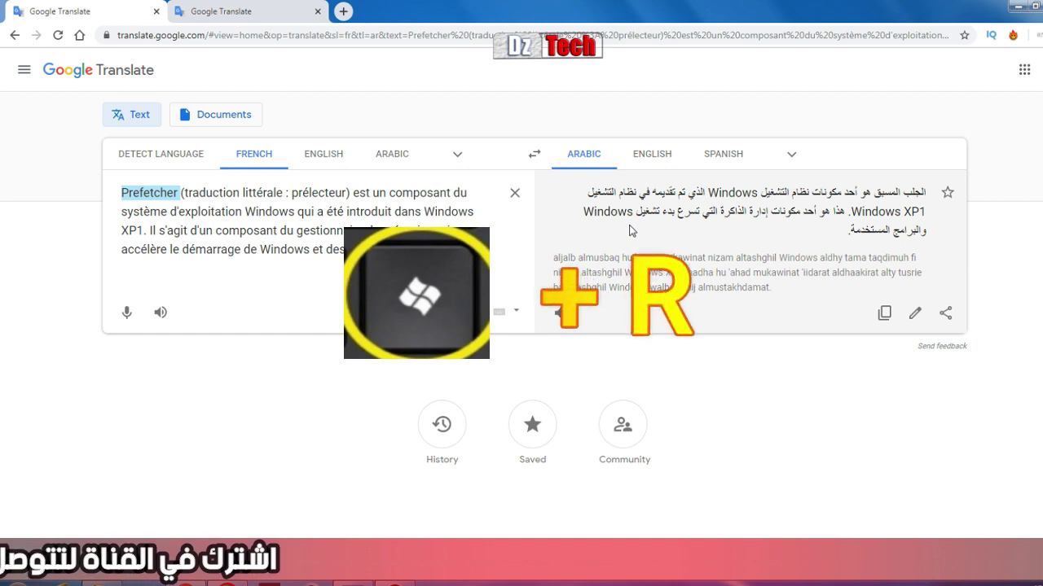
key("super+r")
type("p")
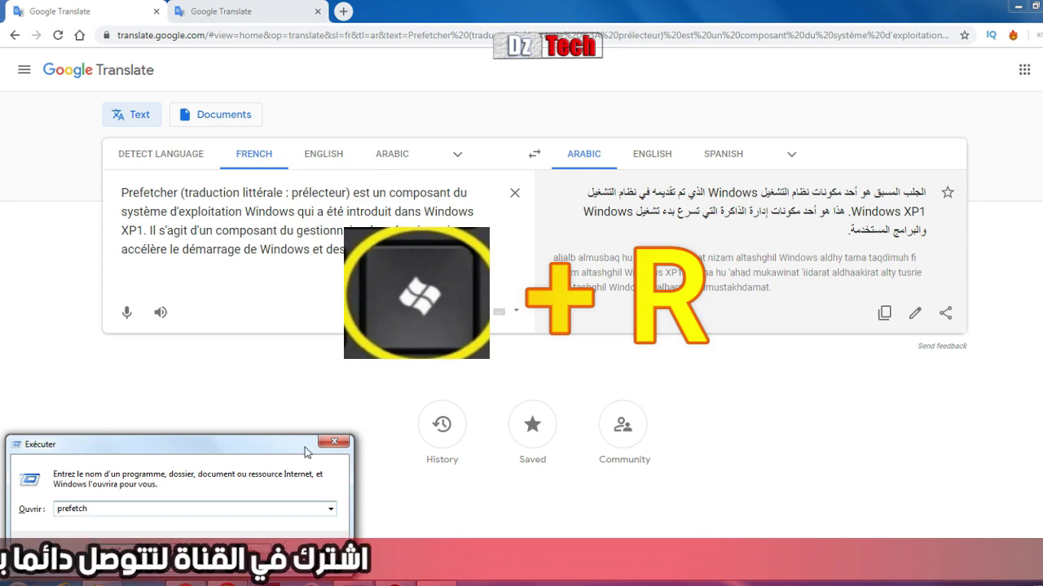
key("Return")
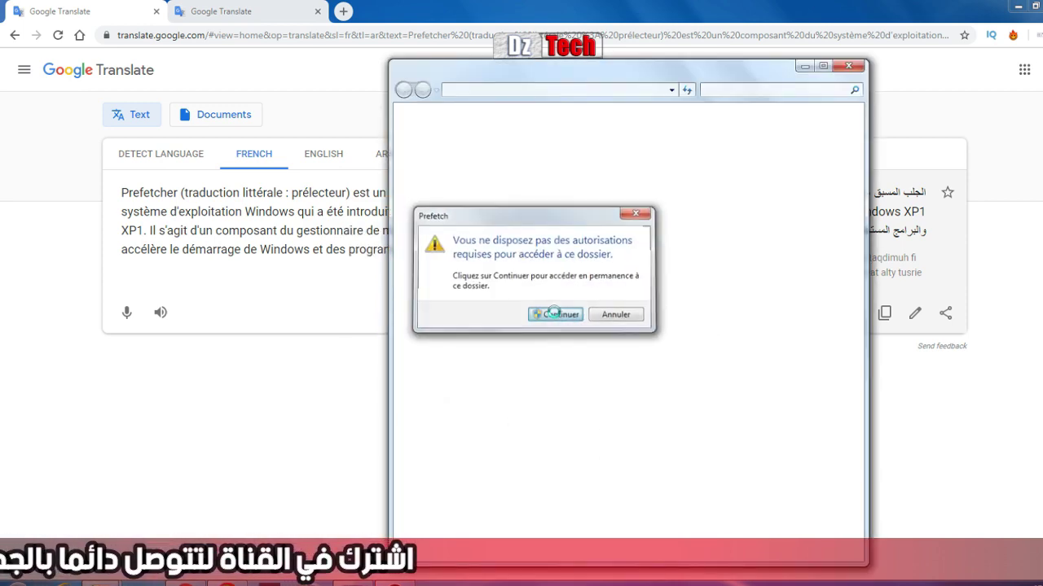
left_click(553, 313)
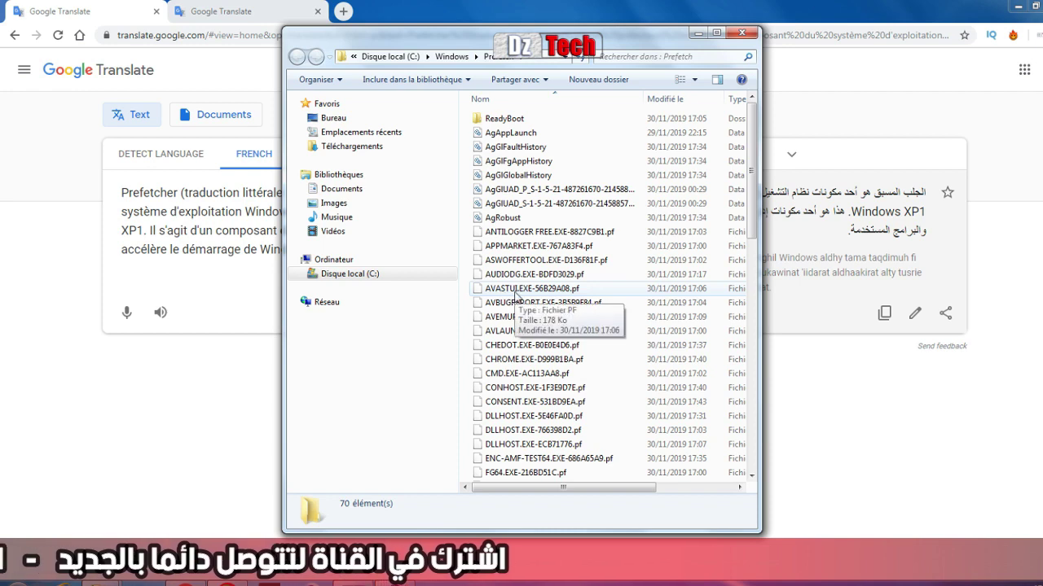
Delete all items in the Prefetch folder and close its window.
key("ctrl+a")
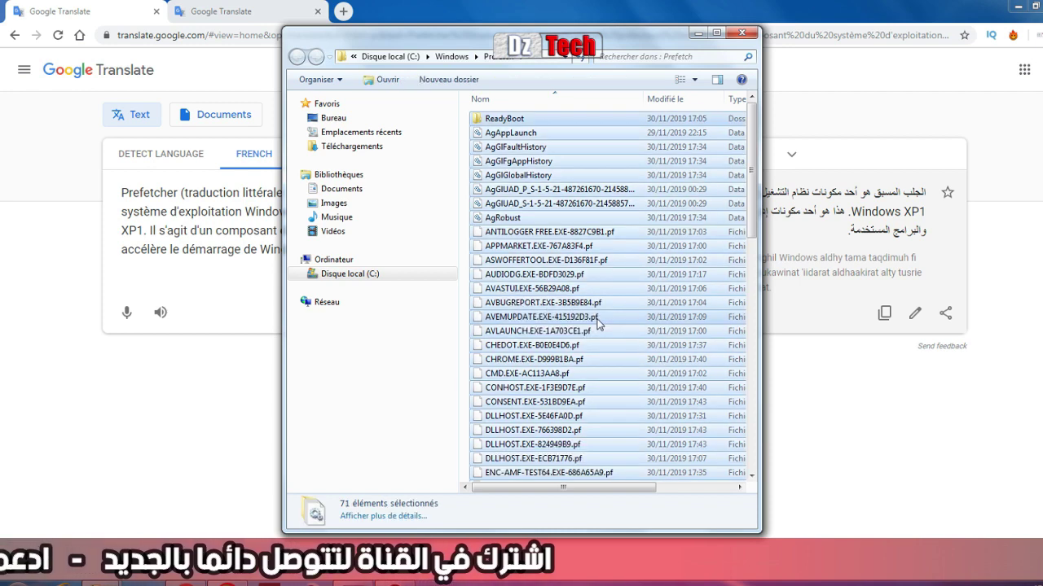
key("Delete")
left_click(595, 307)
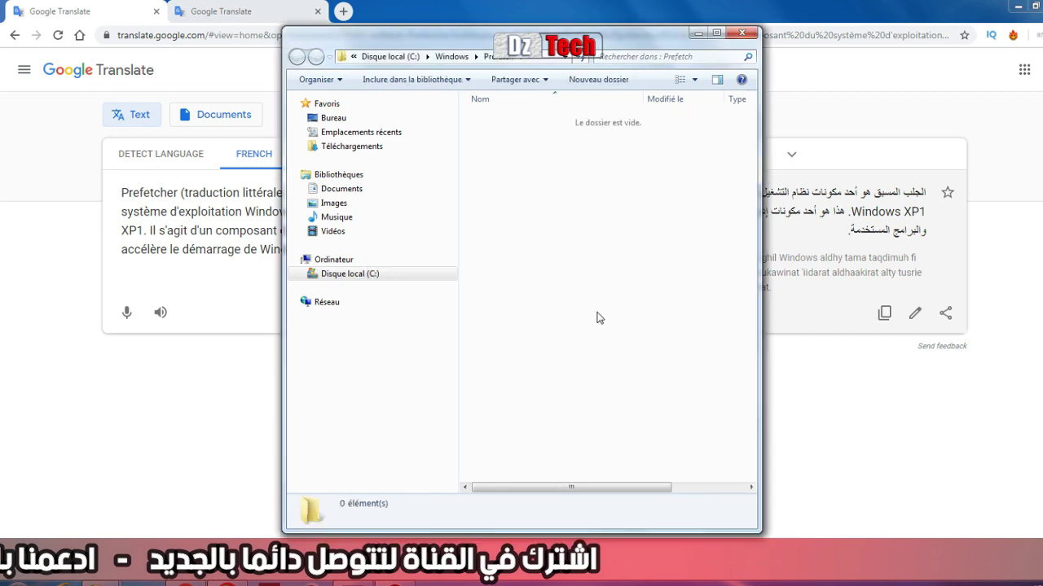
left_click(742, 33)
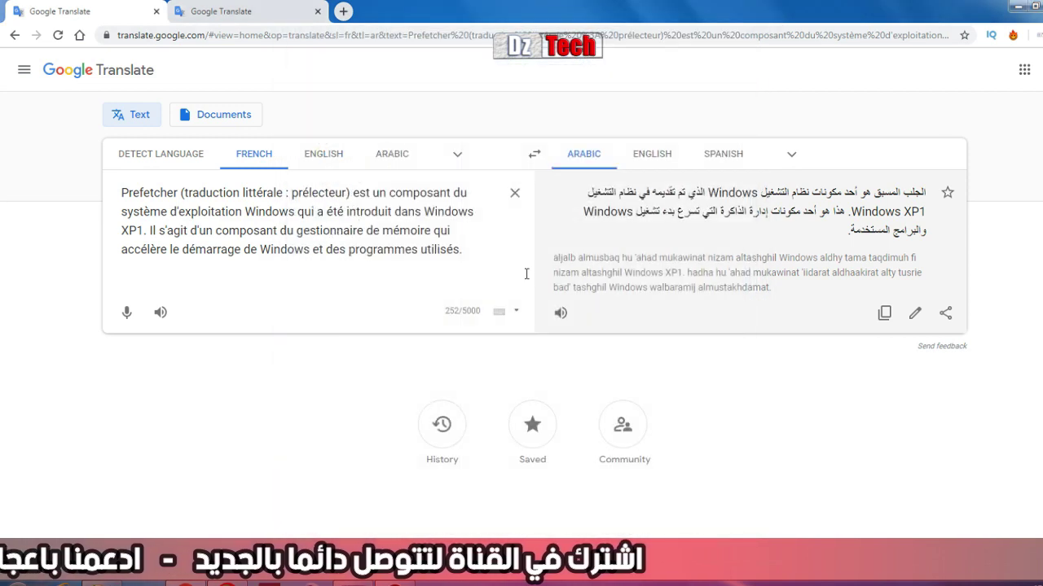
Open the Windows Temp folder with the Run command "temp".
key("super+r")
type("te")
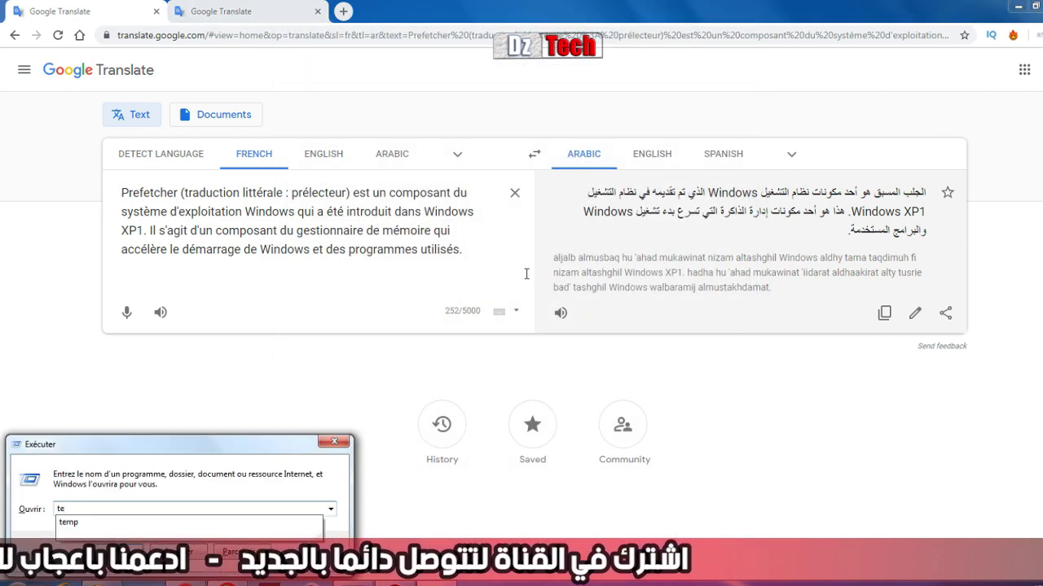
type("mp")
key("Return")
Delete all items in the Windows Temp folder, retrying for the _avast_ folder that is in use.
key("ctrl+a")
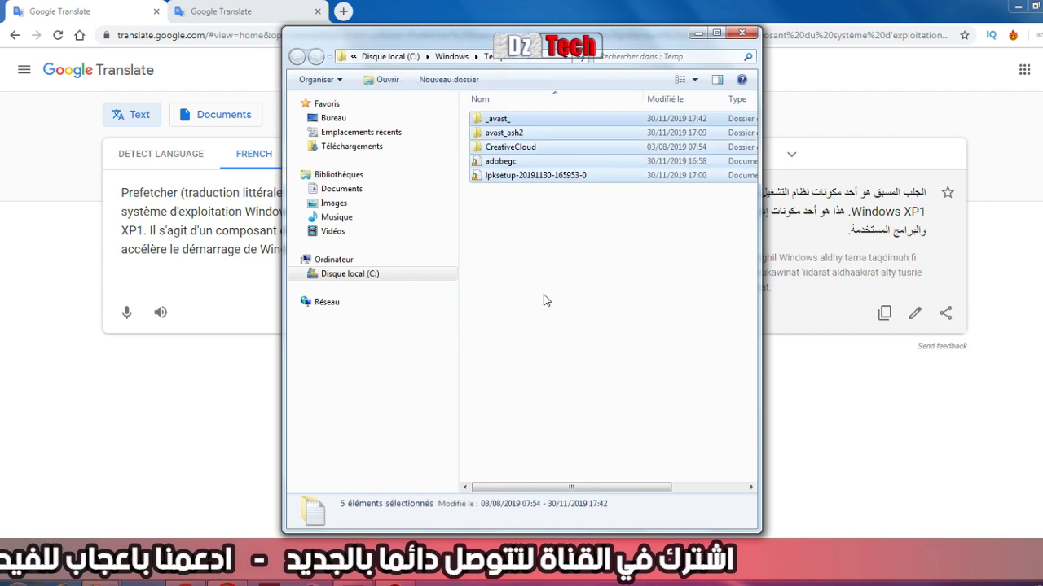
key("Delete")
left_click(567, 316)
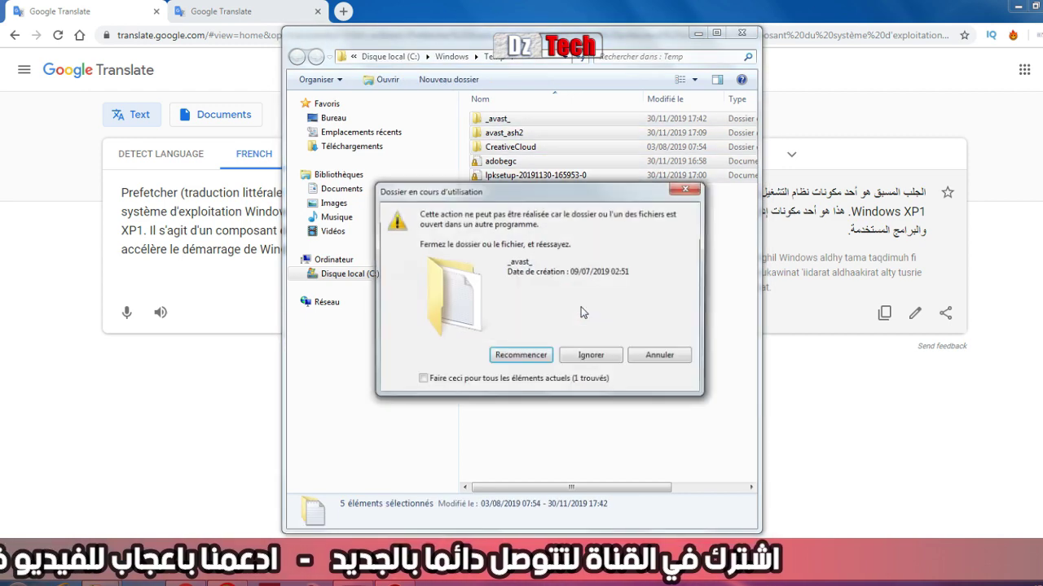
left_click(519, 356)
Delete the locked adobegc file from the Windows Temp folder using Unlocker.
right_click(511, 159)
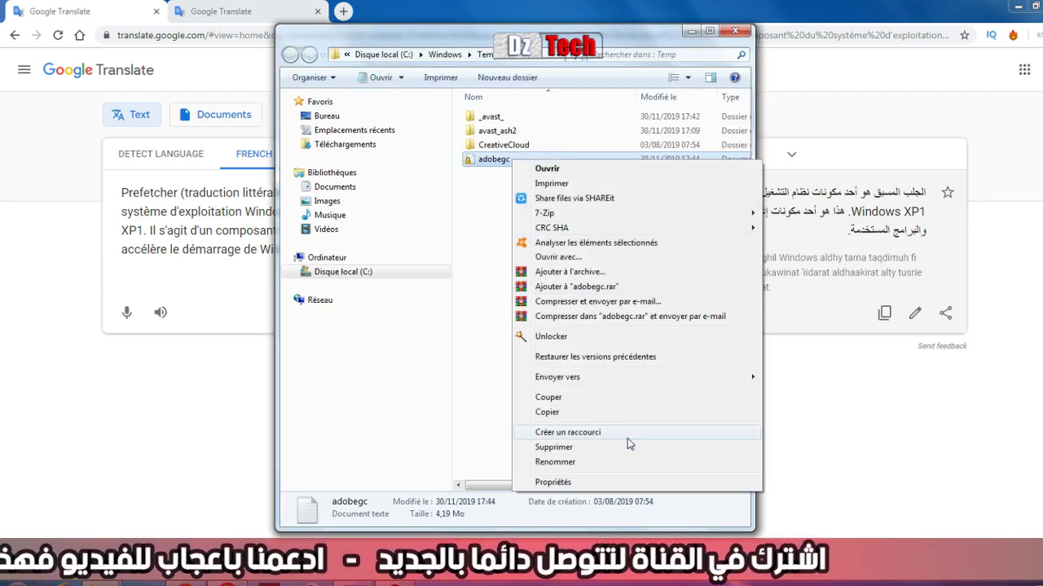
left_click(627, 333)
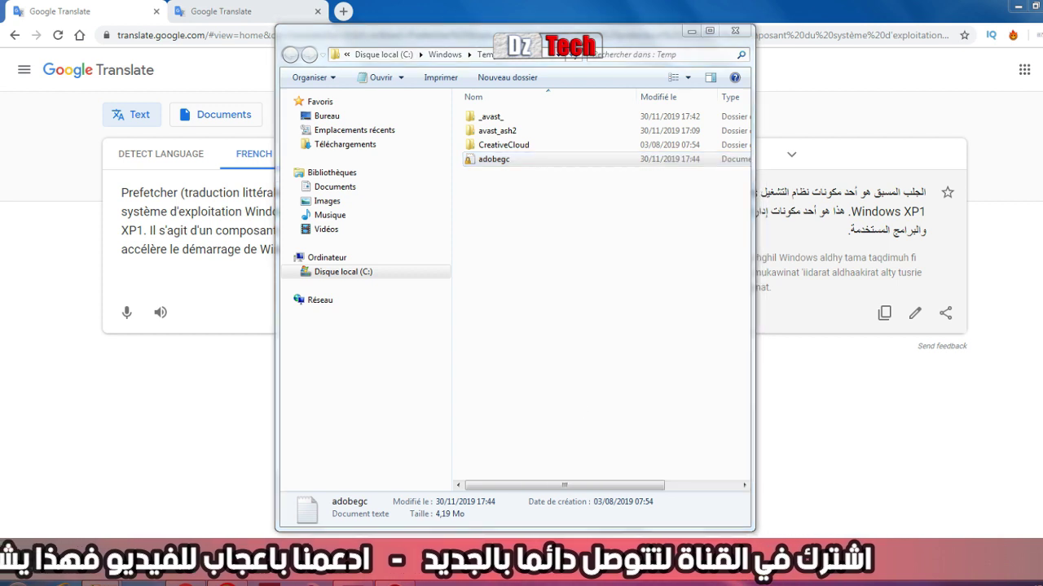
left_click(481, 327)
left_click(480, 346)
left_click(556, 329)
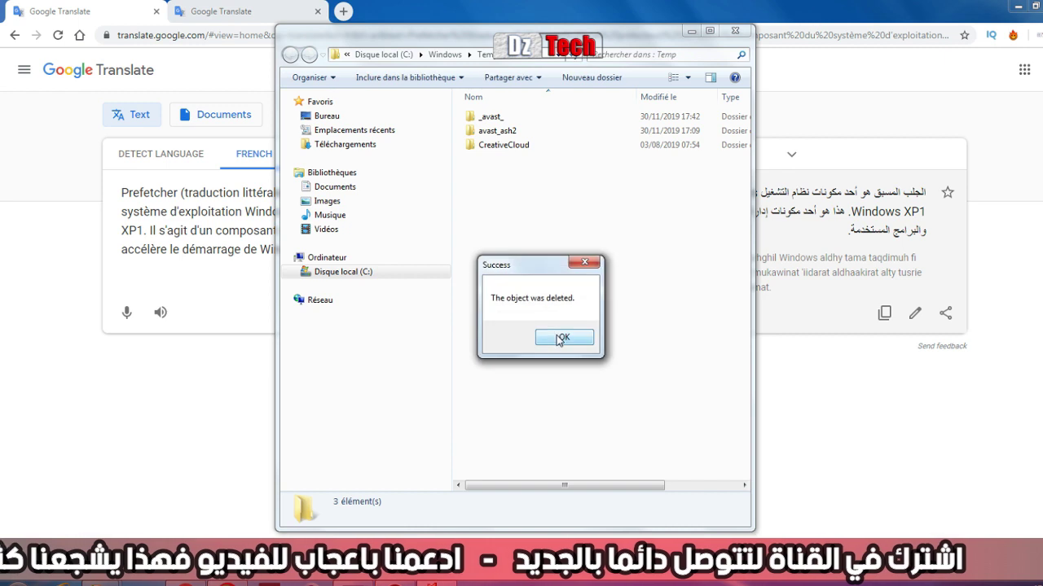
left_click(558, 338)
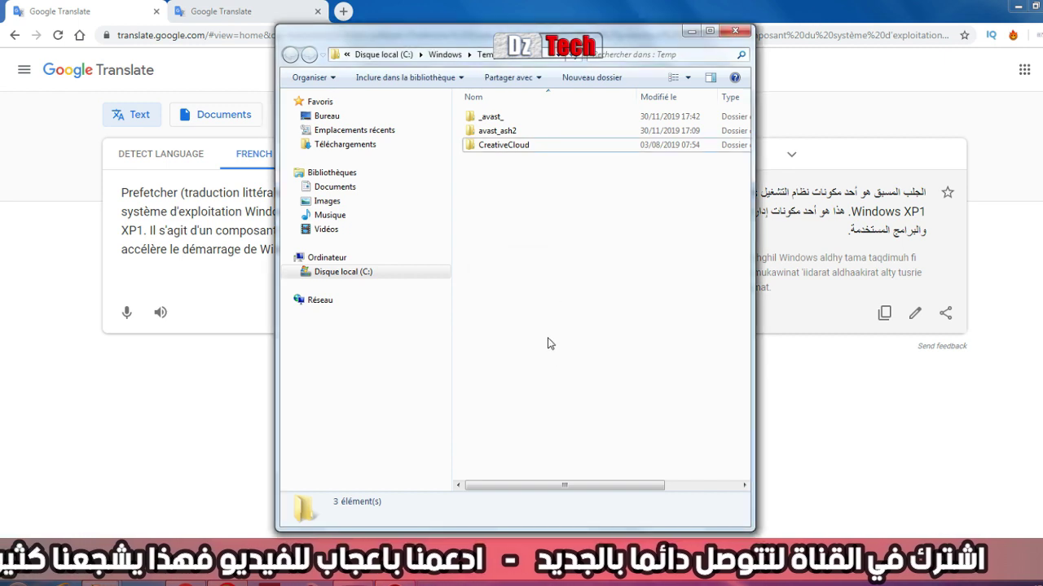
Try to delete the CreativeCloud folder from the Windows Temp folder.
left_click(541, 149)
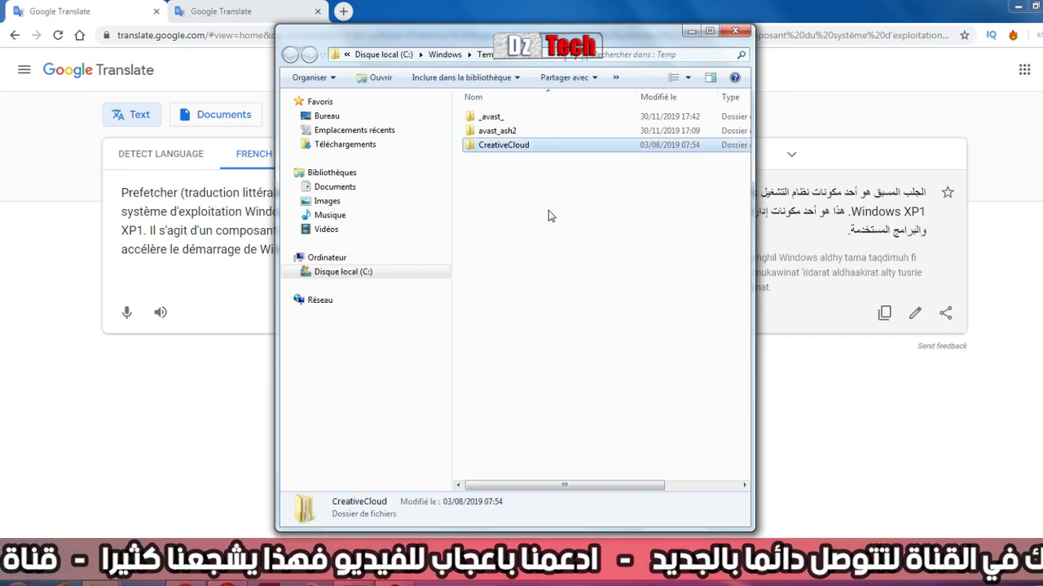
key("Delete")
key("Return")
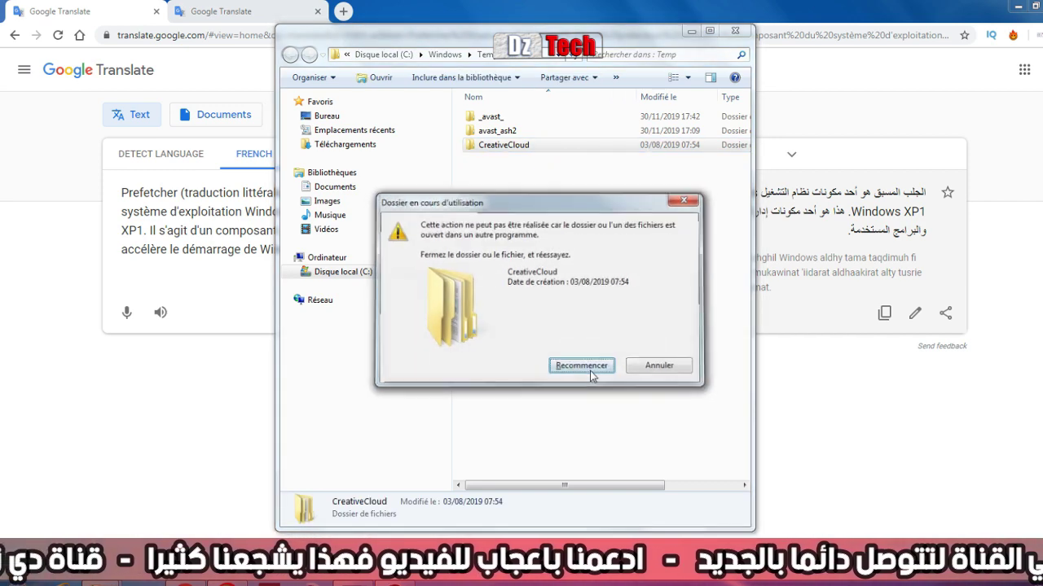
key("Escape")
Try to delete the avast_ash2 folder from the Windows Temp folder.
key("Up")
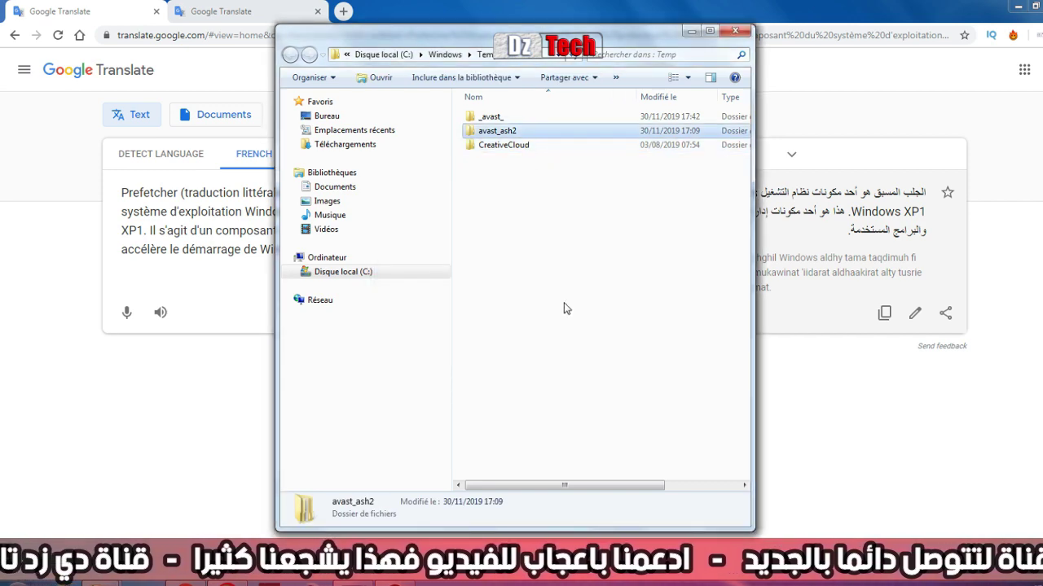
key("Delete")
key("Return")
left_click(591, 352)
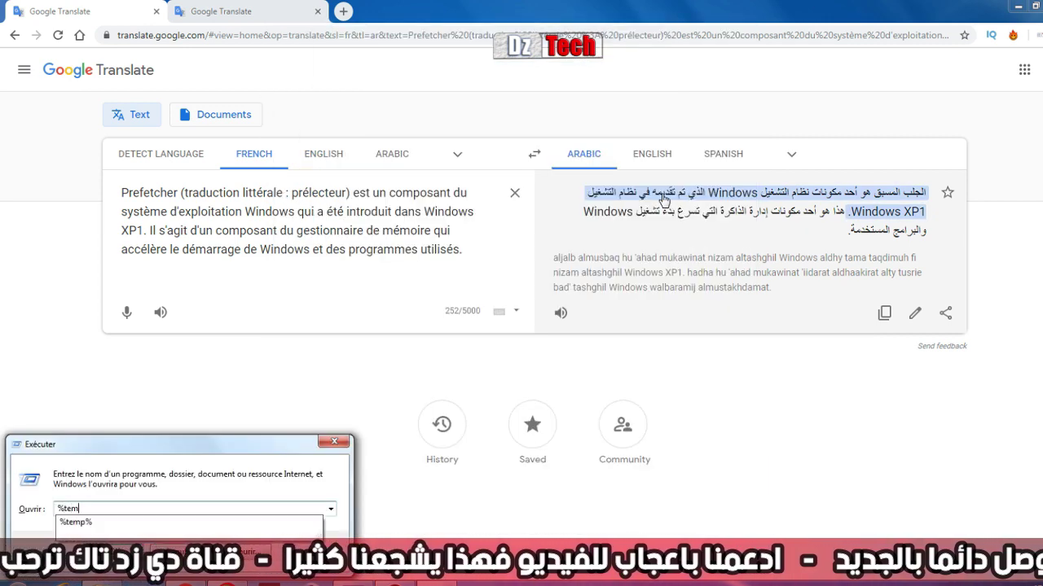
Open the user's temporary folder with the Run command "%temp%" and delete all its contents, skipping the files in use.
key("Return")
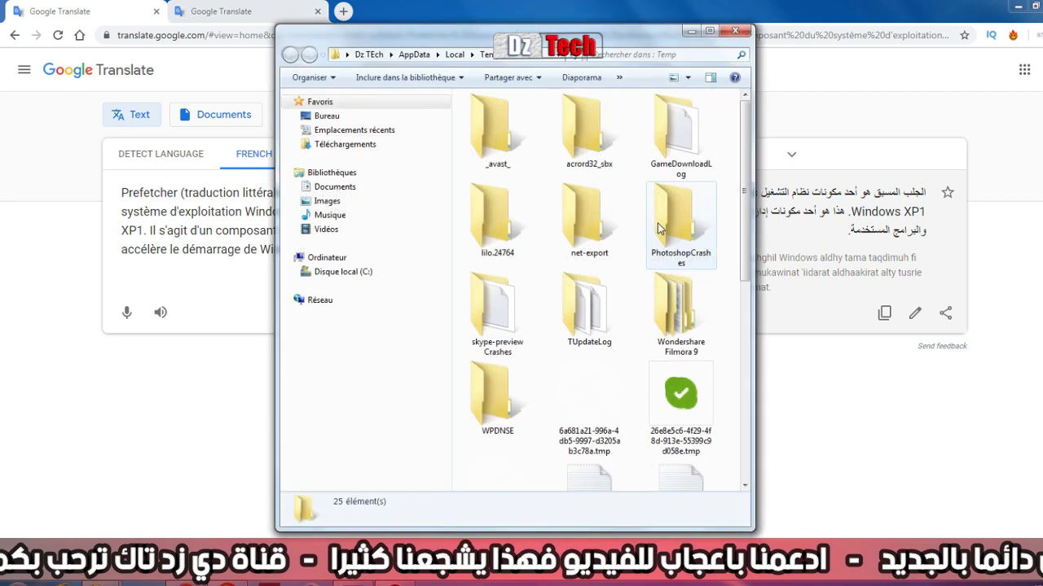
left_click(656, 298)
key("ctrl+a")
key("Delete")
key("Return")
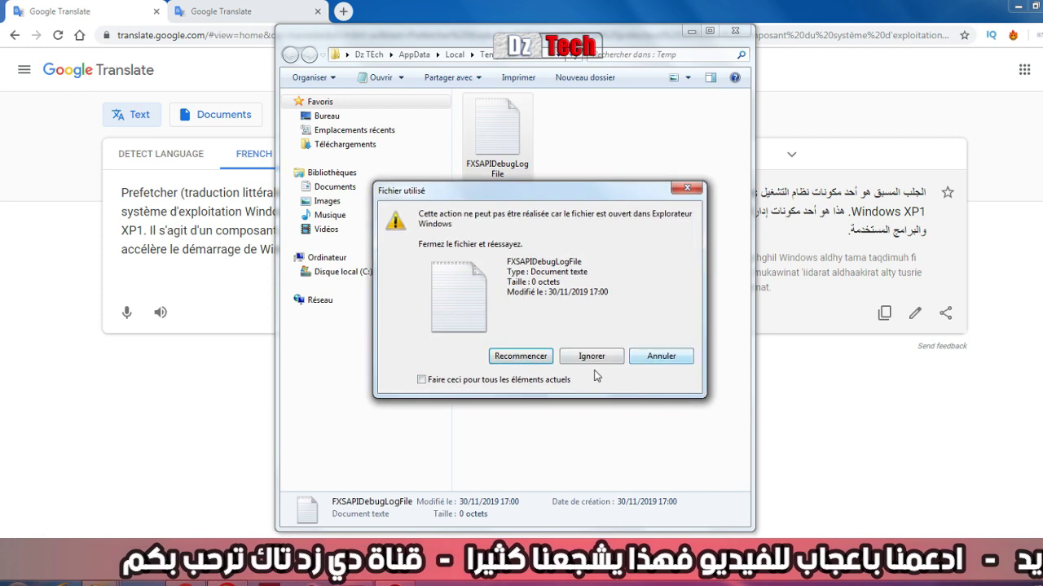
left_click(592, 358)
left_click(648, 218)
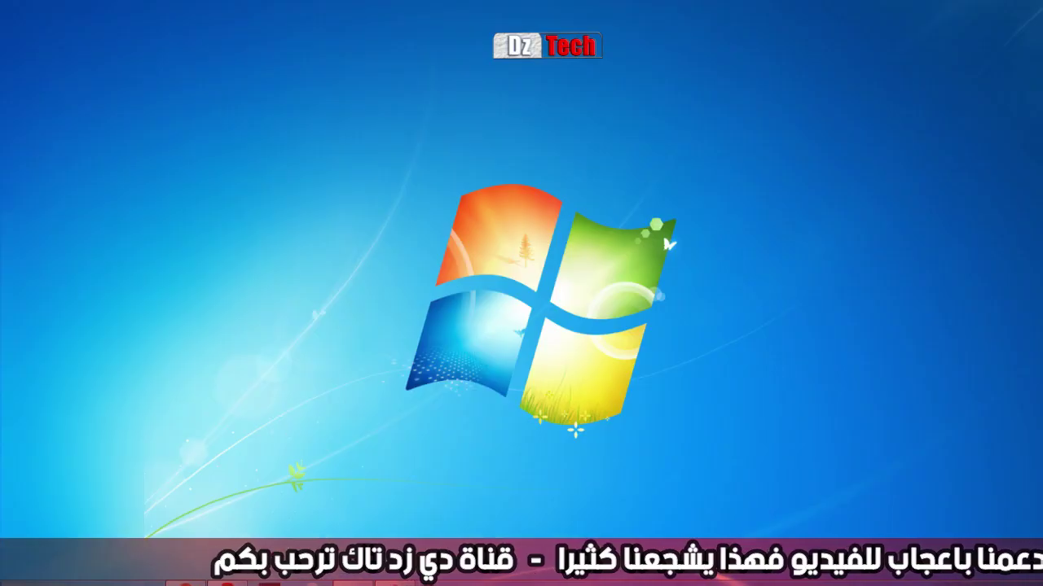
Open the Computer window and show the properties of local disk (C:).
key("super")
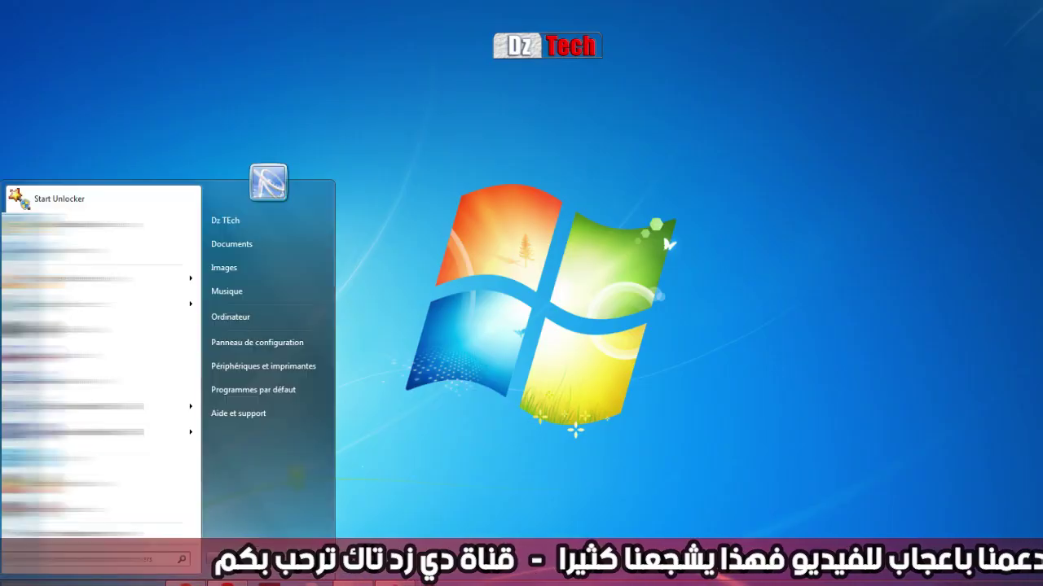
right_click(241, 328)
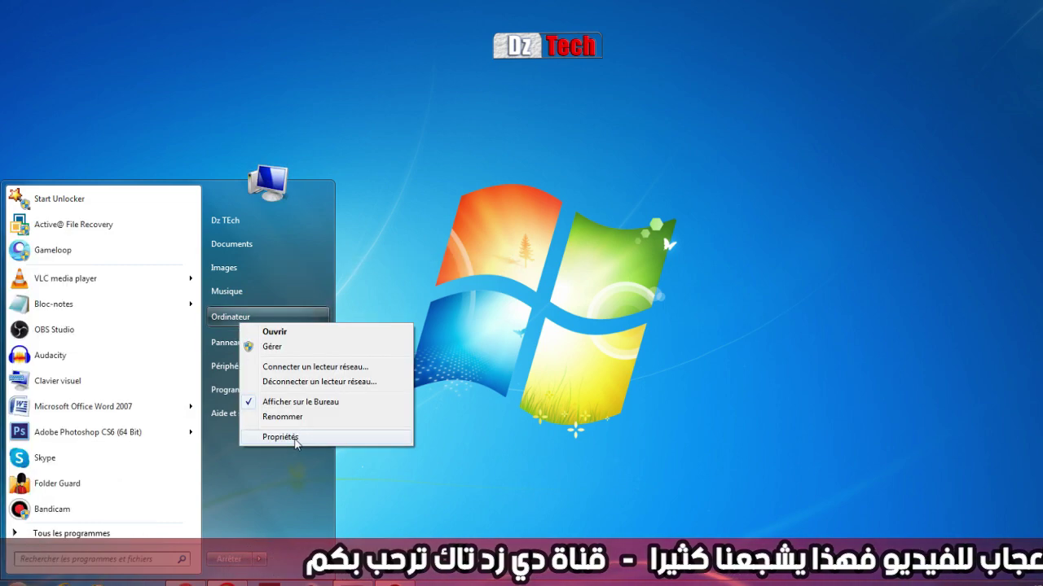
left_click(273, 330)
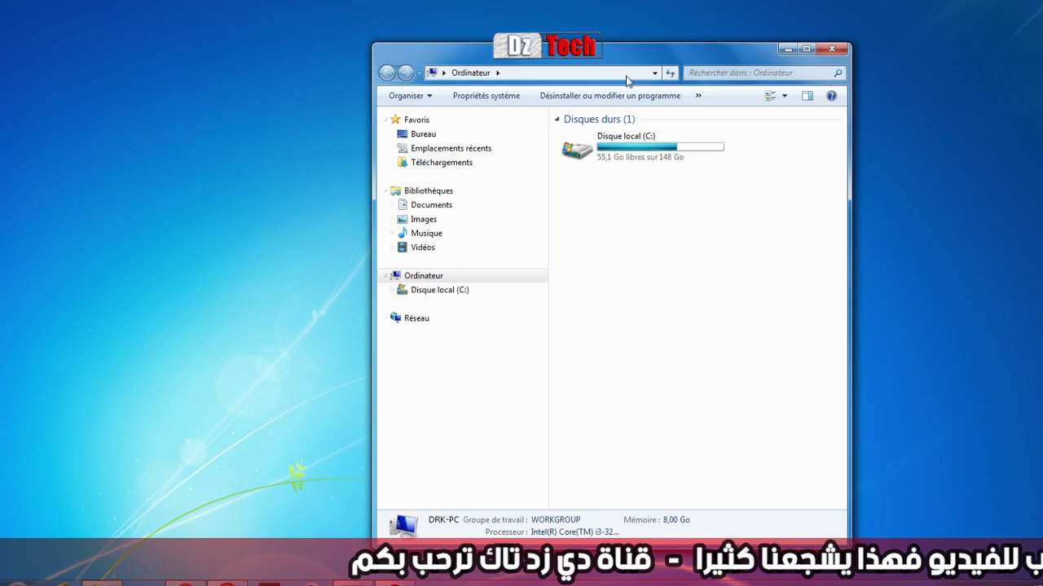
left_click(583, 144)
right_click(583, 143)
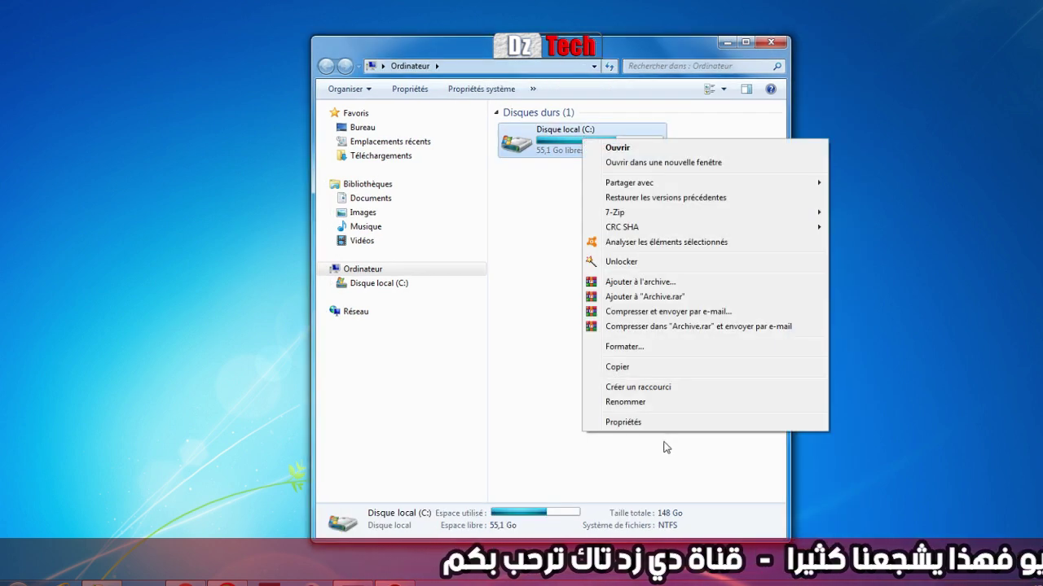
left_click(647, 423)
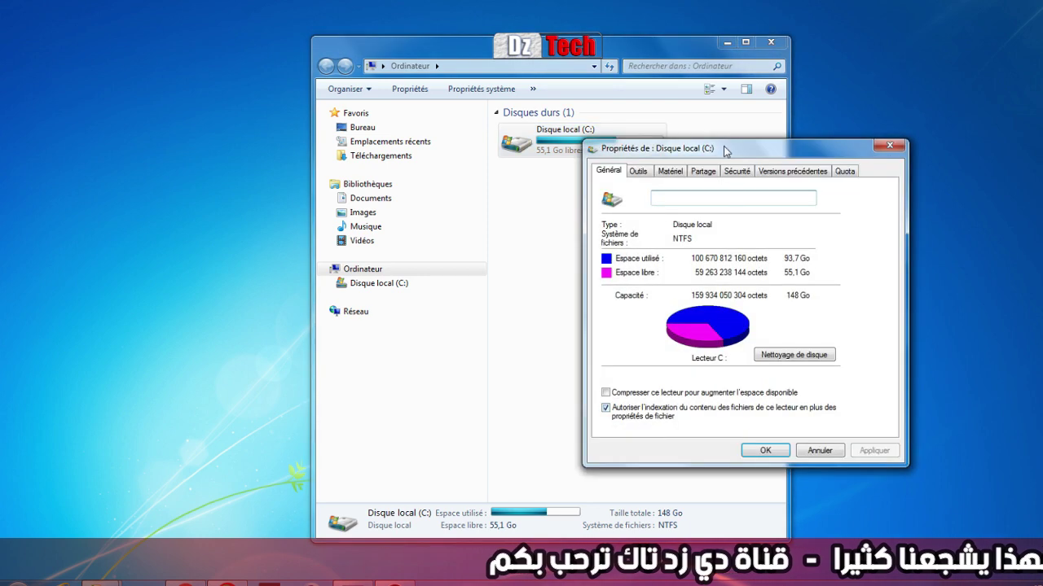
Start Disk Cleanup for drive C: and place its window beside the disk properties.
left_click_drag(726, 151, 595, 142)
left_click(651, 346)
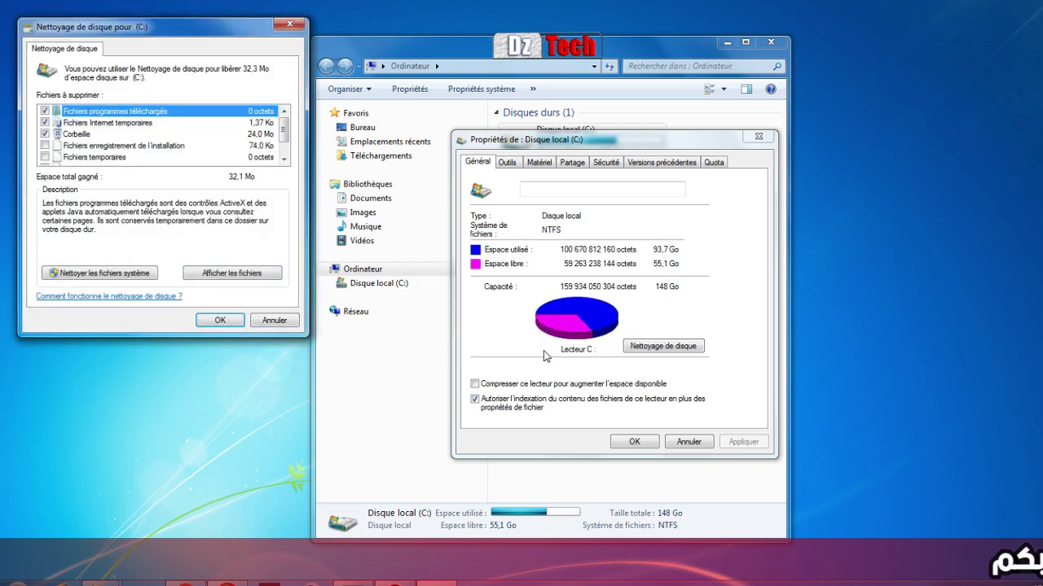
left_click_drag(134, 27, 300, 119)
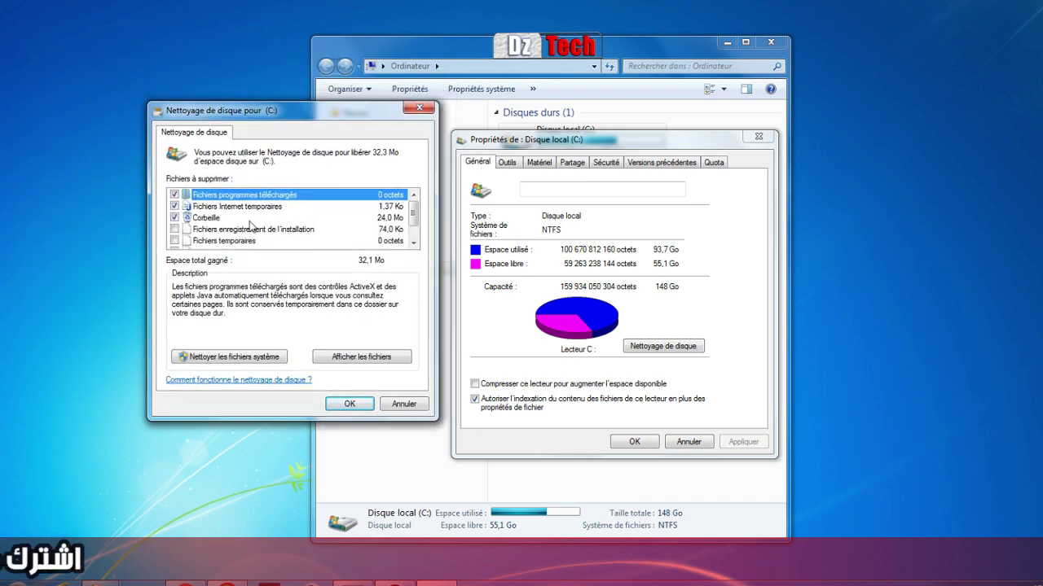
Mark the setup log files, temporary files, thumbnails and archived Windows error reports for deletion in Disk Cleanup.
left_click(414, 243)
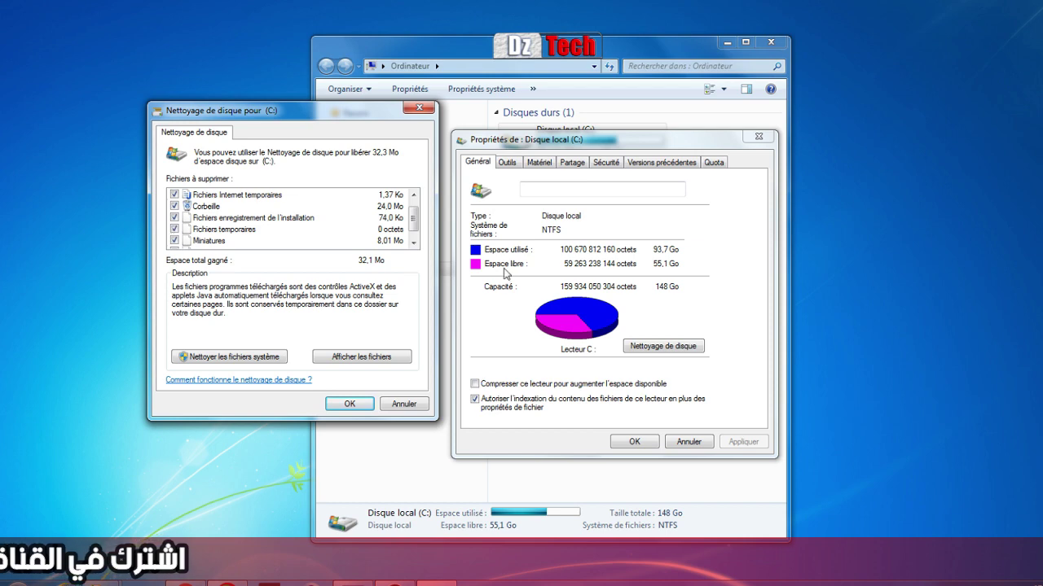
scroll(269, 228, "up", 1)
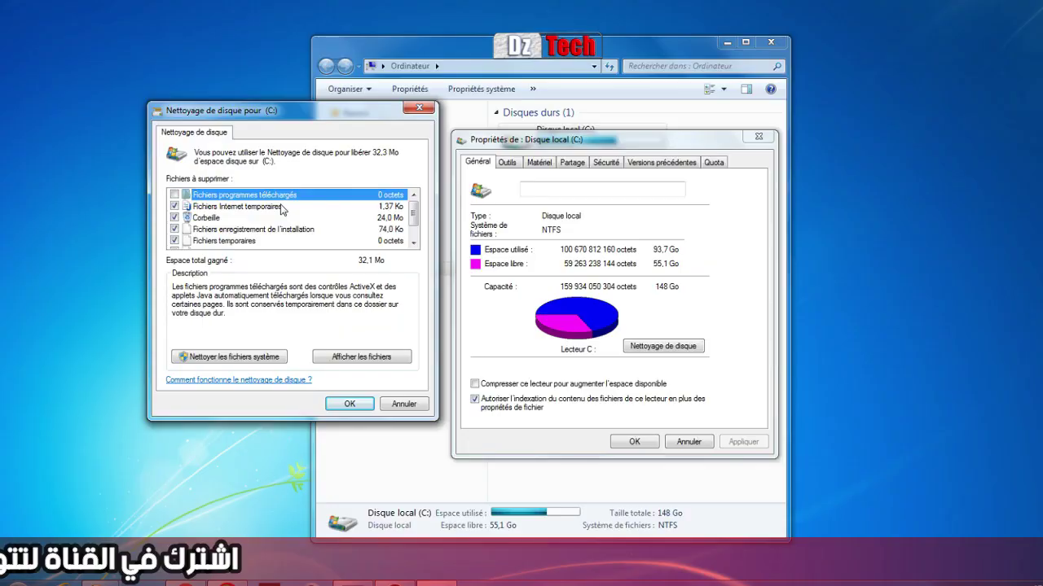
scroll(312, 213, "down", 1)
left_click(174, 240)
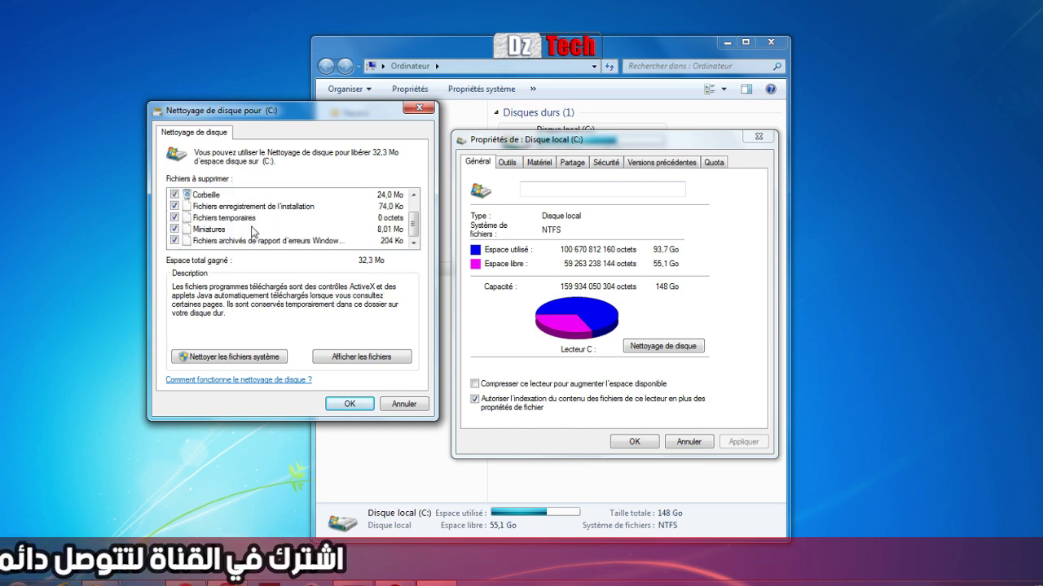
Run the cleanup of drive C:, confirm the file deletion and continue with administrator rights for all current items.
left_click(328, 404)
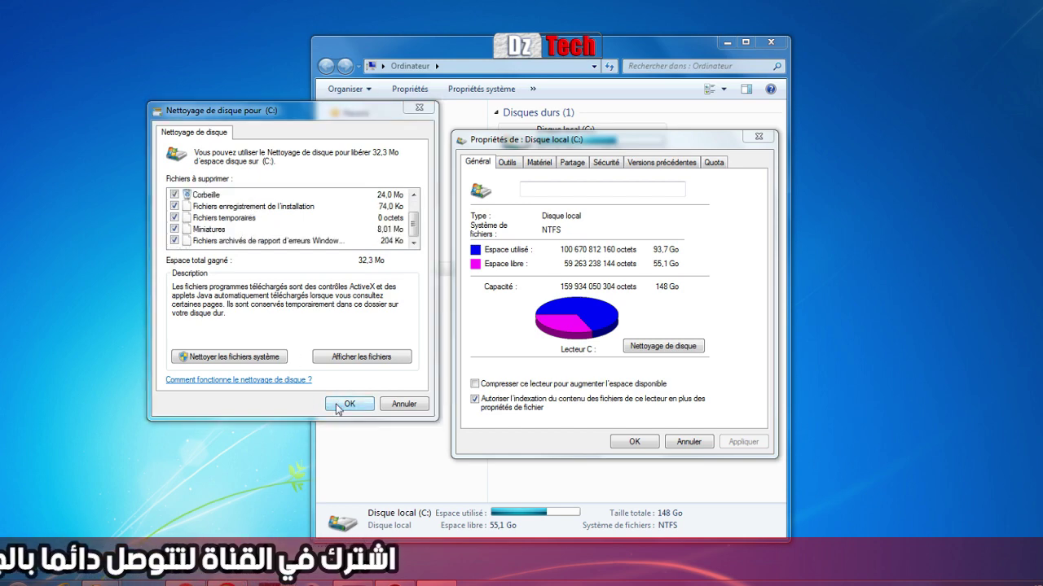
left_click(545, 308)
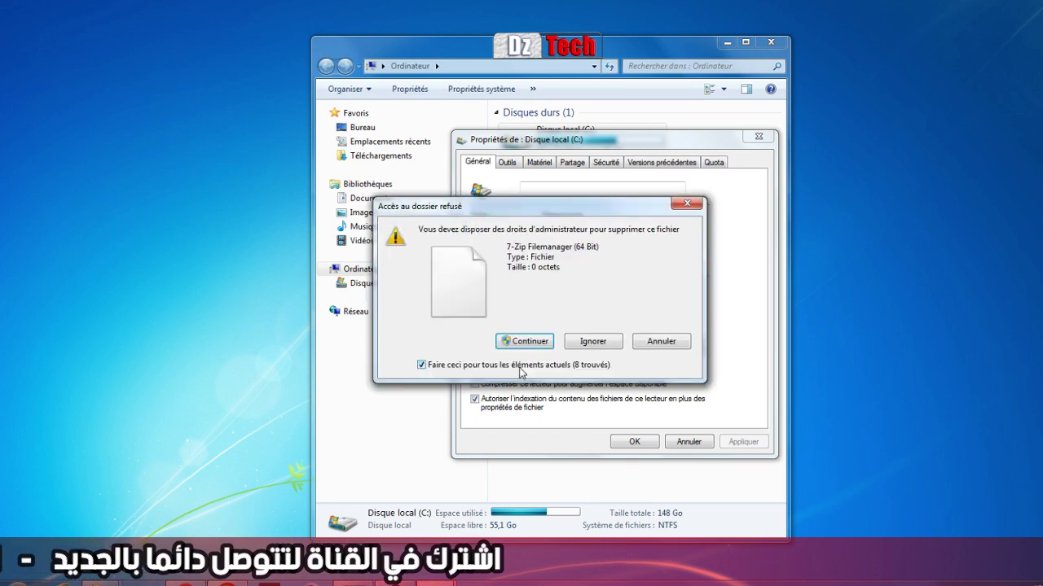
left_click(528, 349)
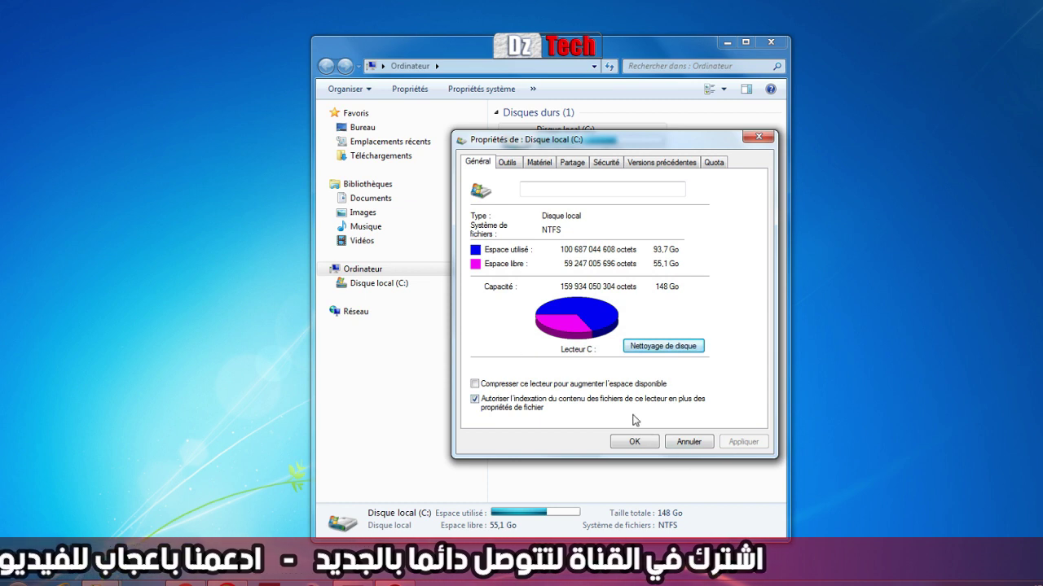
Close the properties of drive C: and open the advanced system settings, placing their window over the system information.
left_click(635, 442)
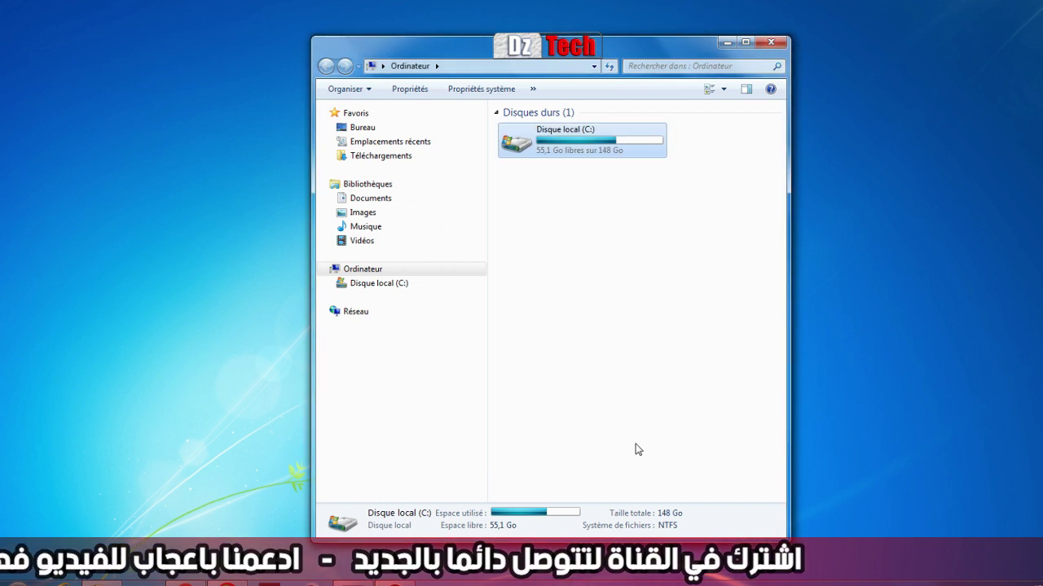
left_click(637, 402)
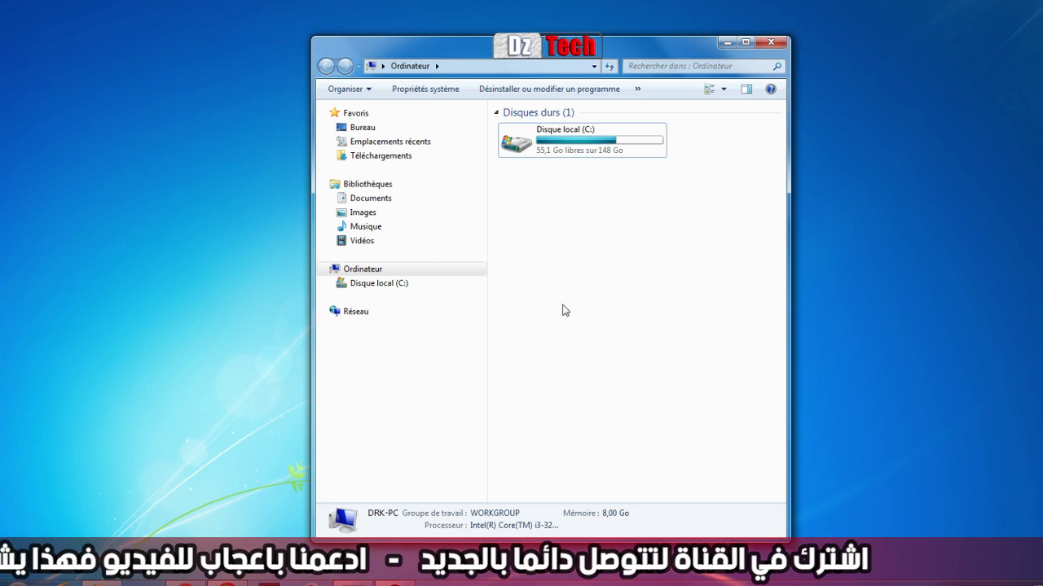
left_click(436, 92)
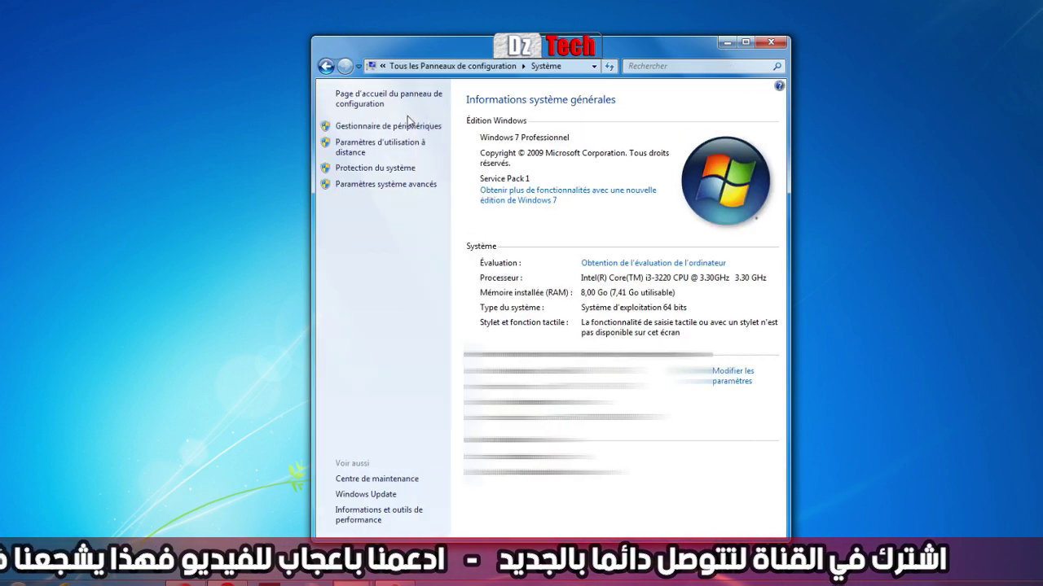
left_click(398, 187)
left_click_drag(166, 52, 460, 130)
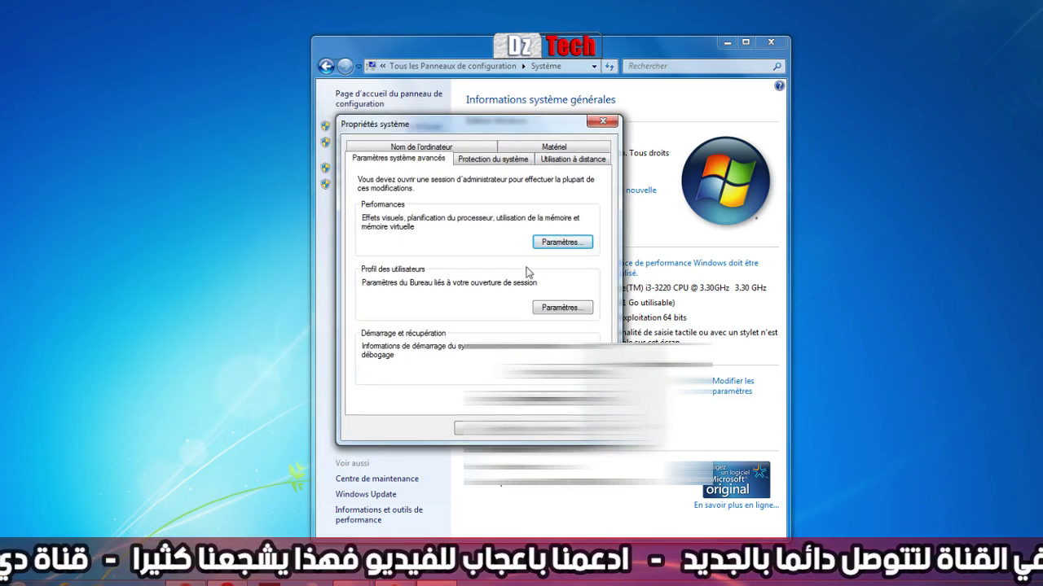
Set the Windows visual effects to "Ajuster afin d'obtenir les meilleures performances" and apply the change.
left_click_drag(482, 190, 486, 161)
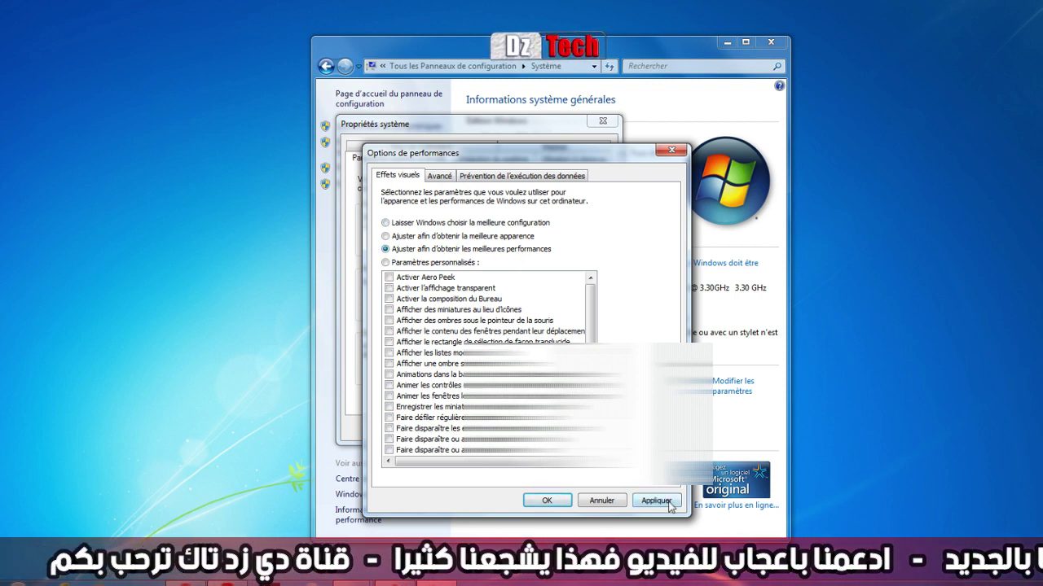
left_click(668, 502)
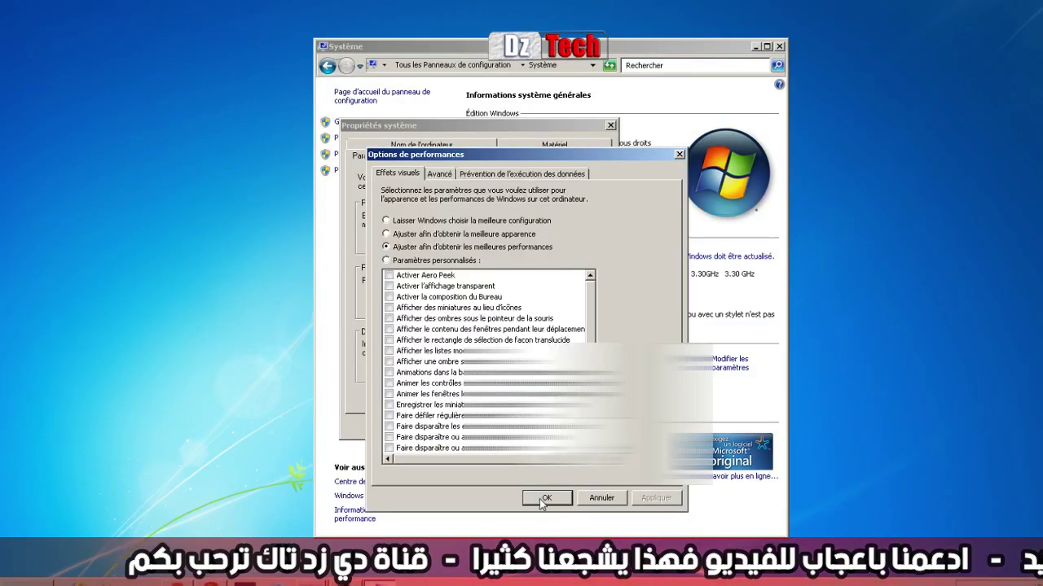
left_click(544, 498)
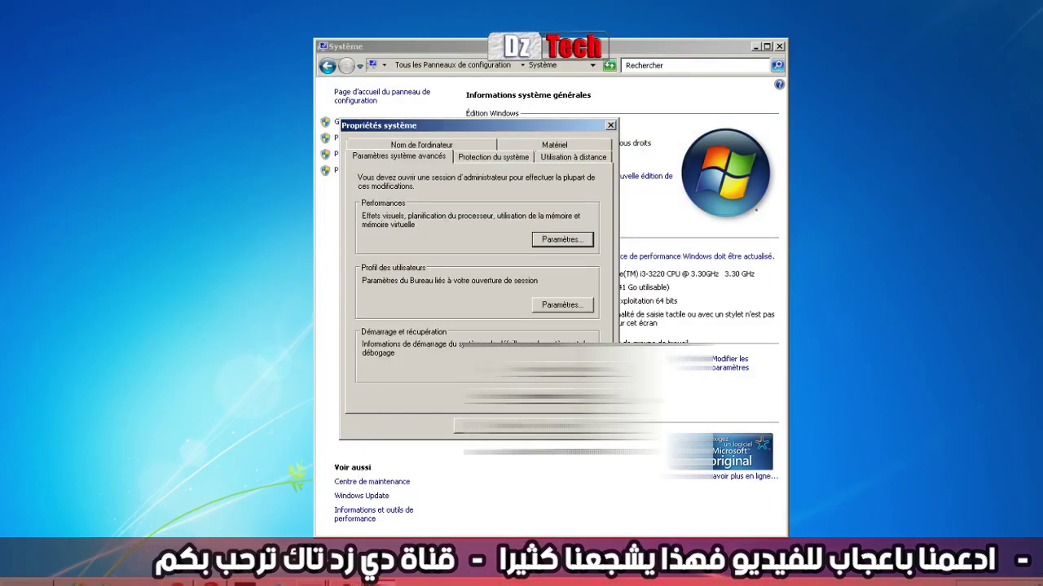
Look through the system protection, remote use, computer name and hardware settings in the system properties, and close them.
left_click(475, 159)
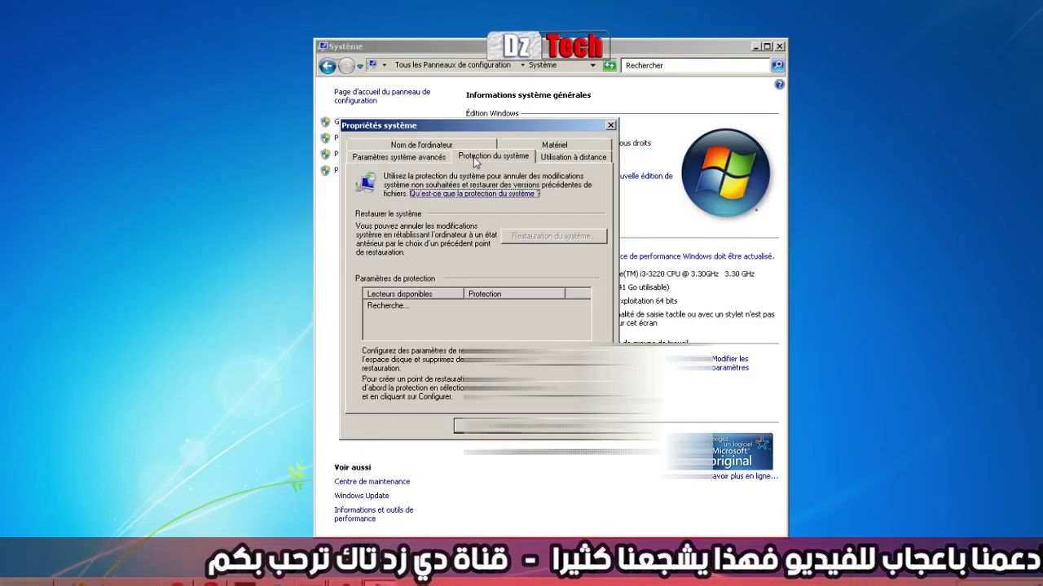
left_click(559, 157)
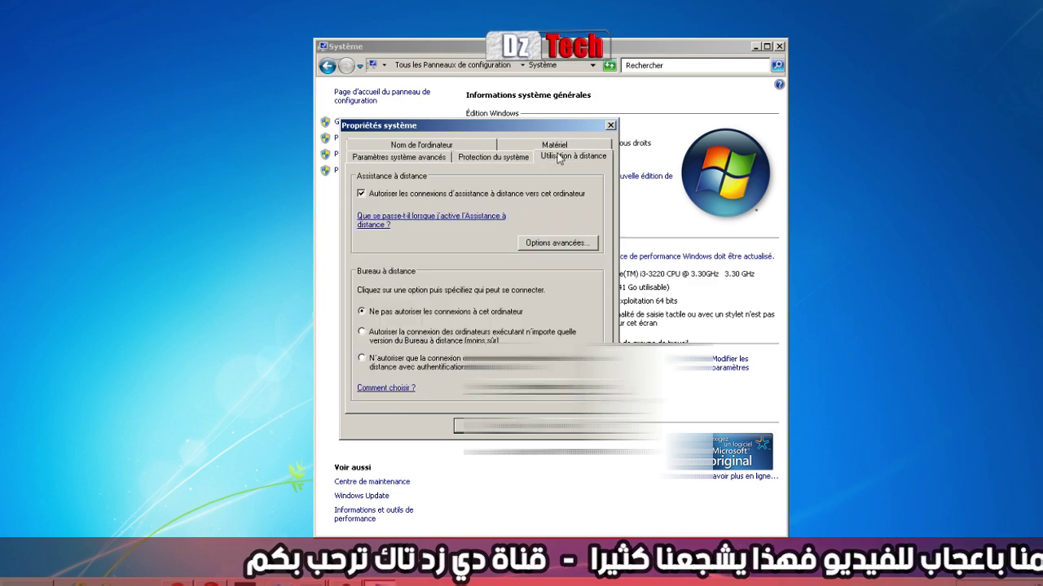
left_click(495, 158)
left_click(426, 158)
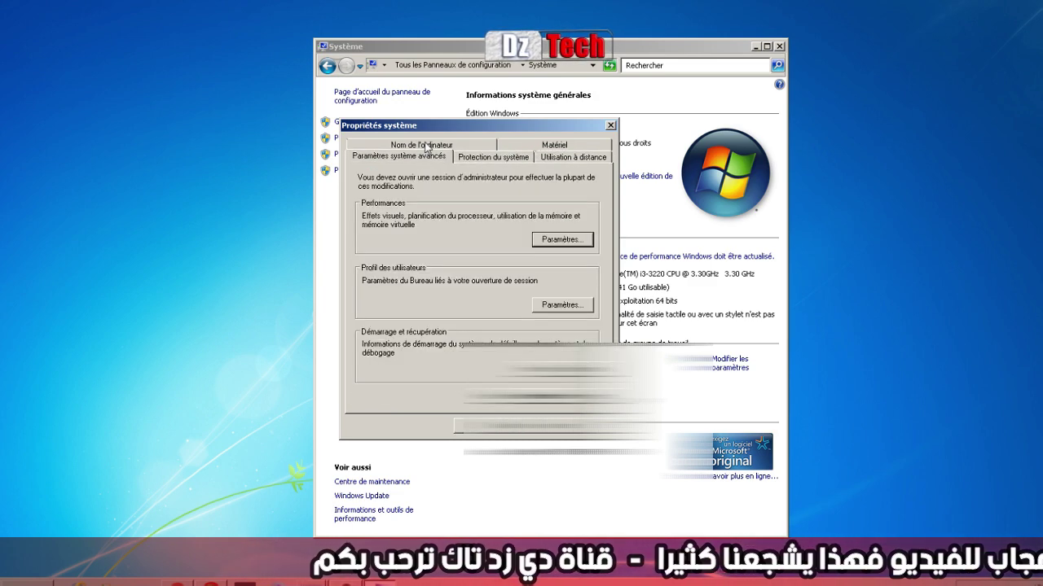
left_click(426, 146)
left_click(493, 145)
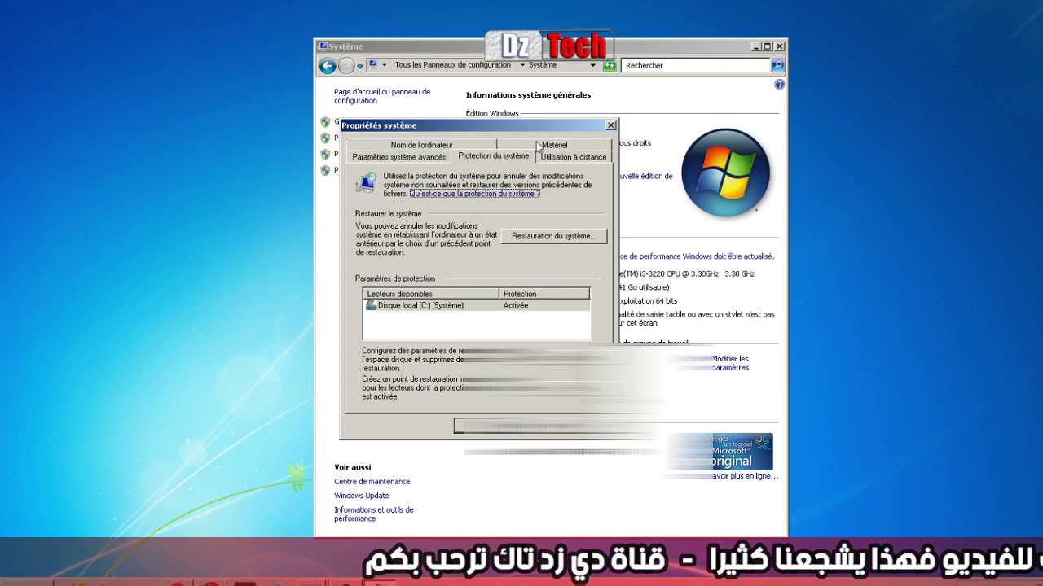
left_click(539, 145)
left_click(433, 151)
left_click(469, 159)
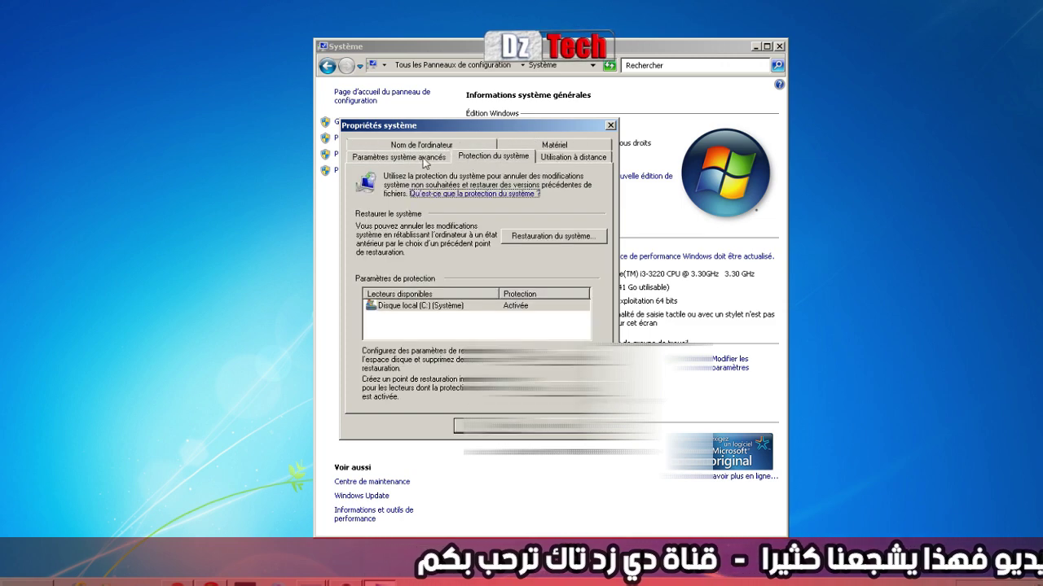
key("Escape")
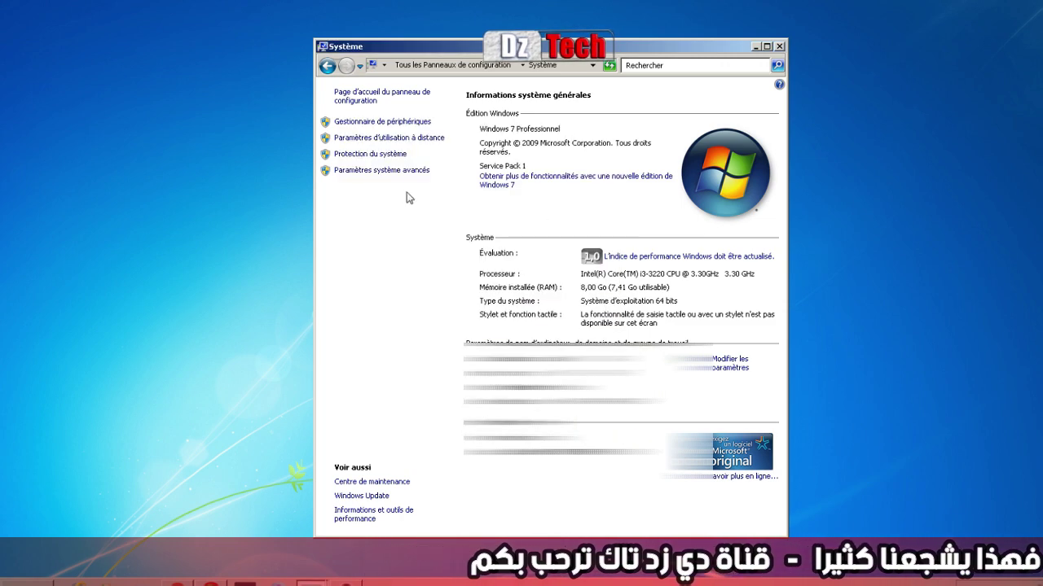
left_click(398, 155)
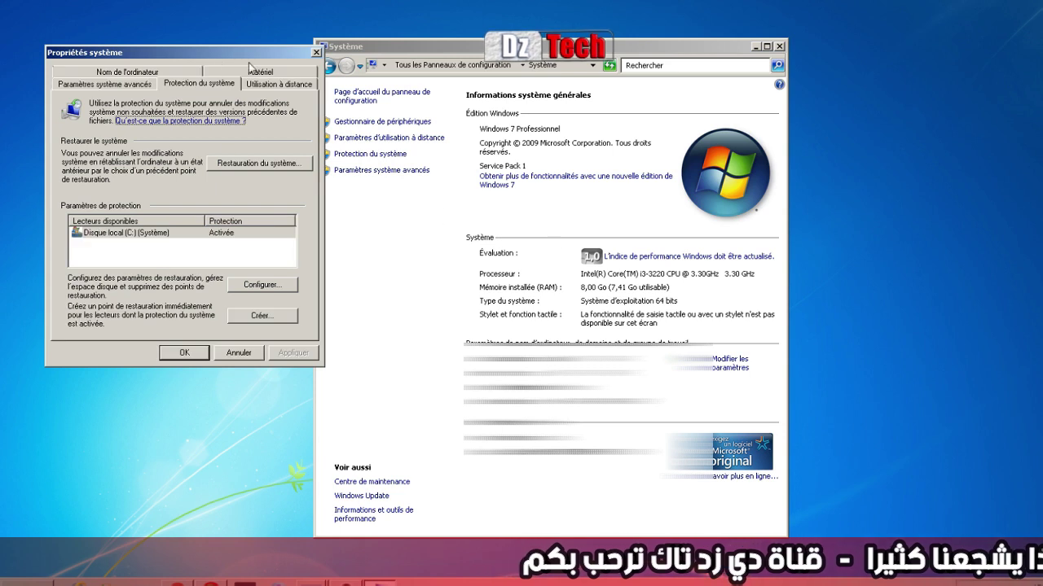
left_click(317, 52)
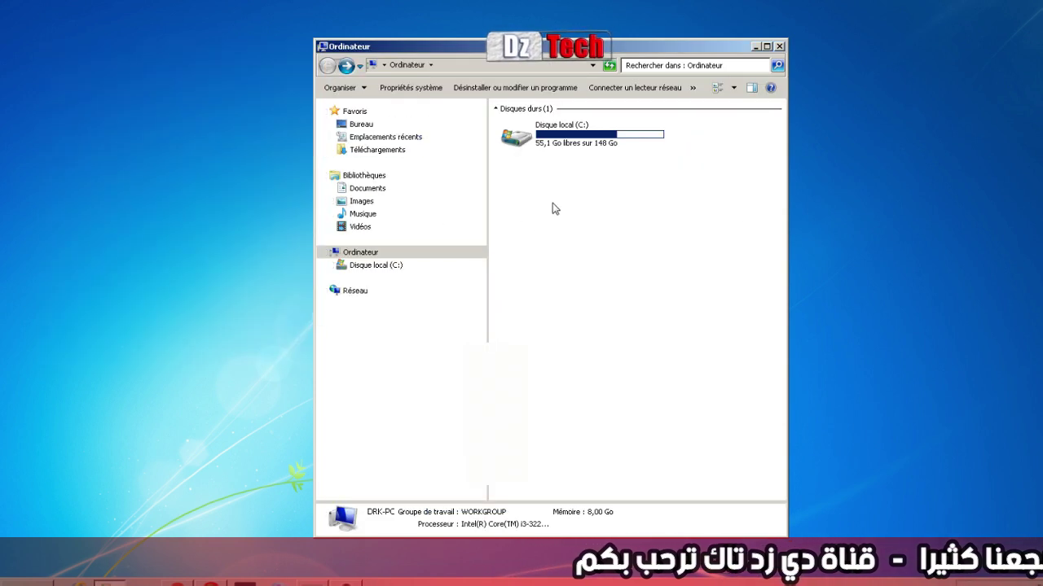
Examine the remote use settings and the advanced Remote Assistance options, and close both without changes.
left_click(386, 88)
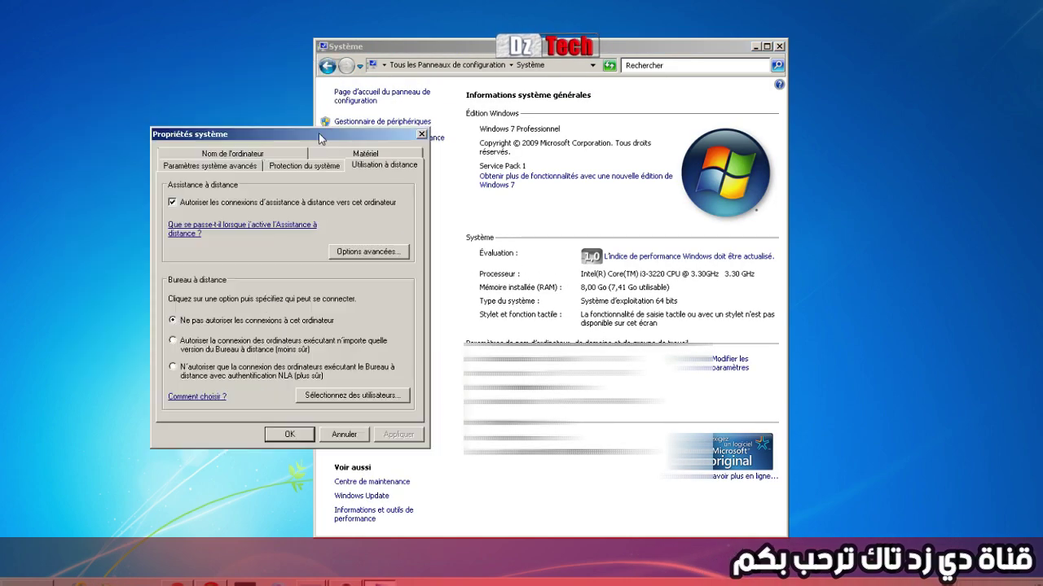
left_click_drag(282, 134, 557, 195)
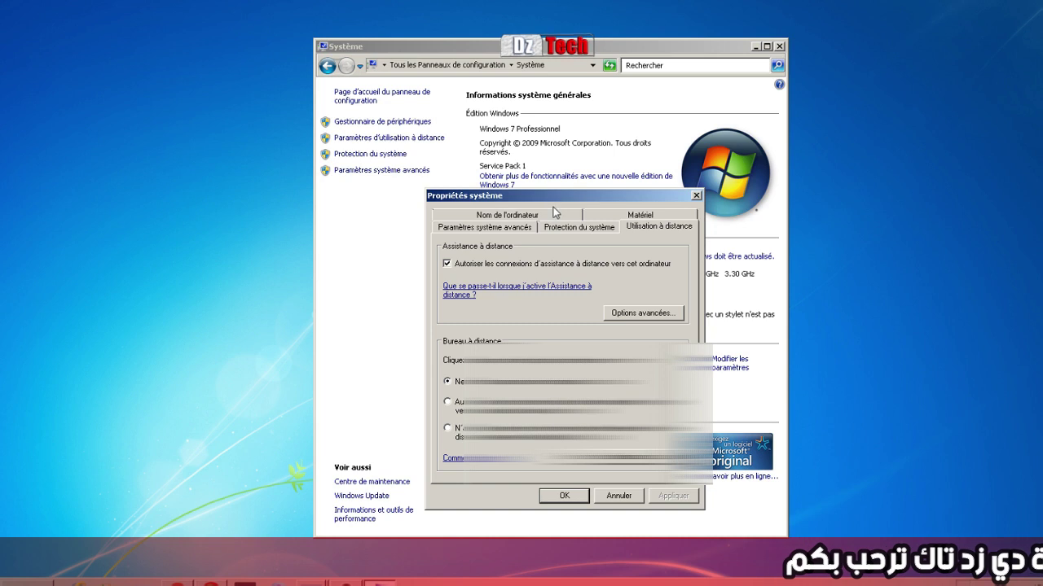
left_click(621, 314)
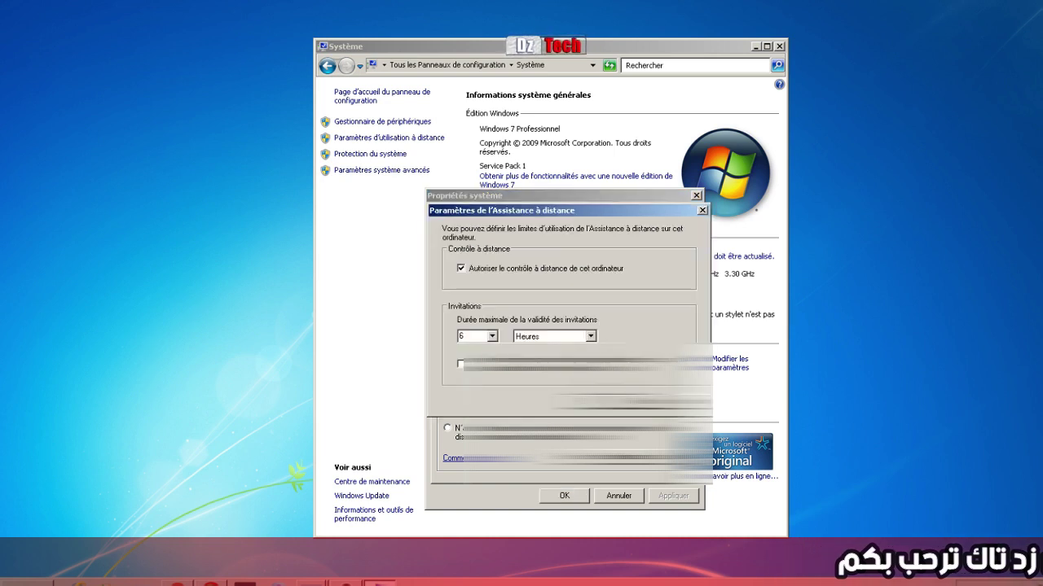
left_click(702, 210)
left_click(697, 196)
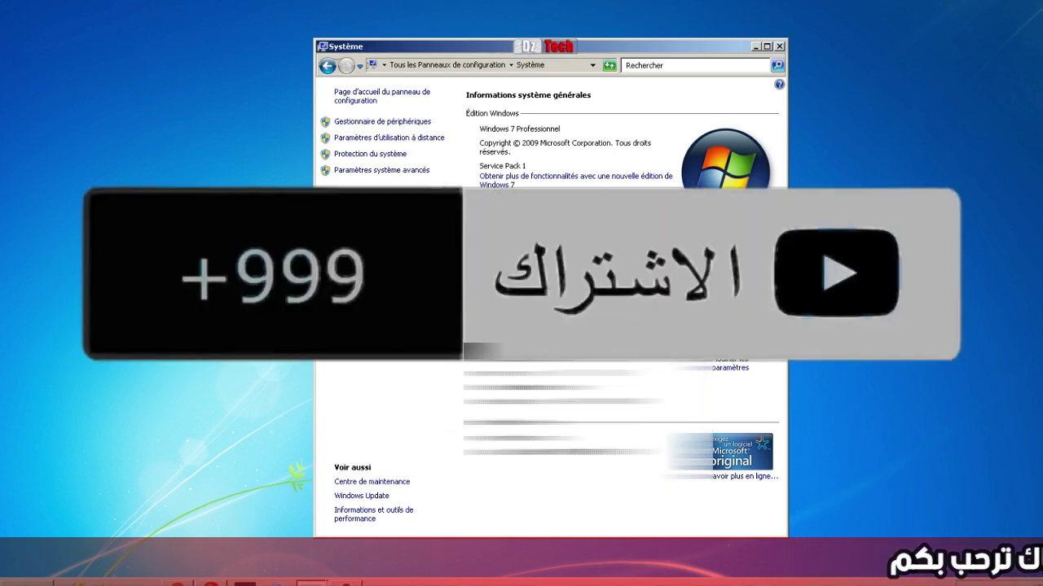